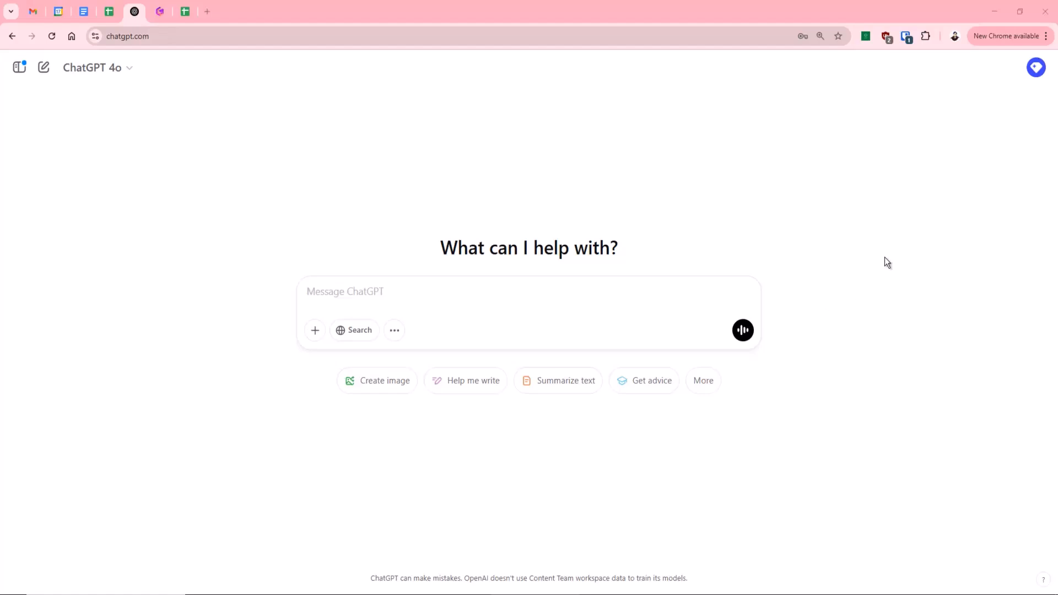
Start a new custom GPT from the My GPTs page and open its conversational builder.
left_click(1036, 68)
left_click(943, 159)
left_click(410, 137)
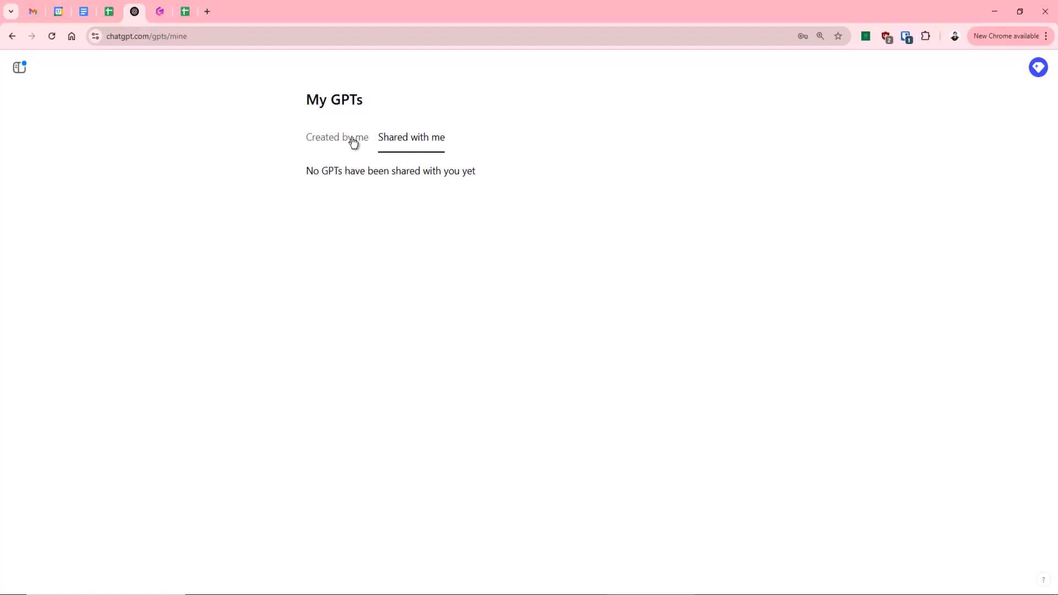
left_click(353, 141)
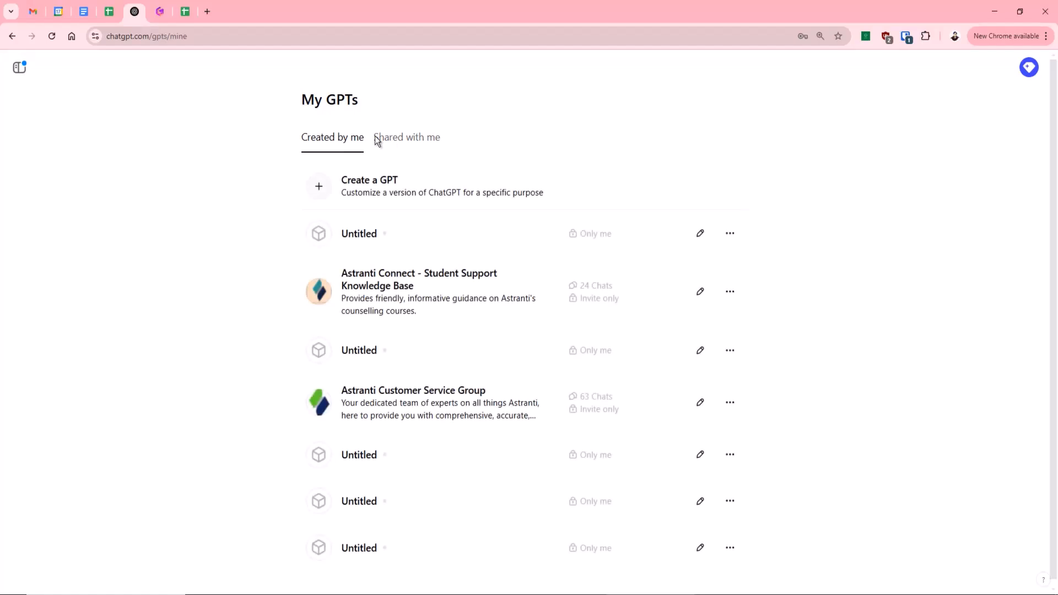
left_click(408, 185)
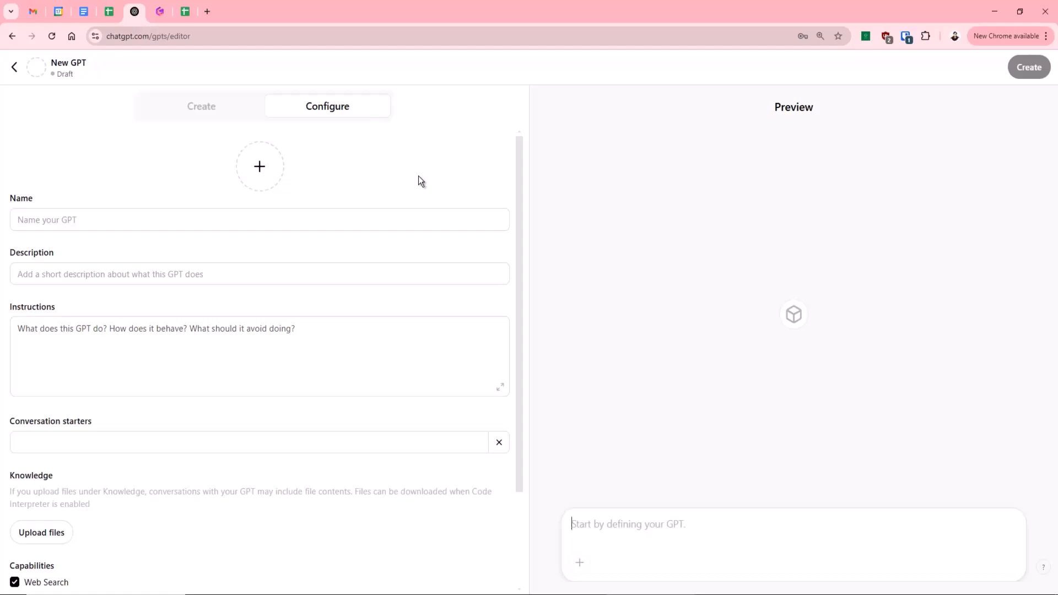
left_click(202, 109)
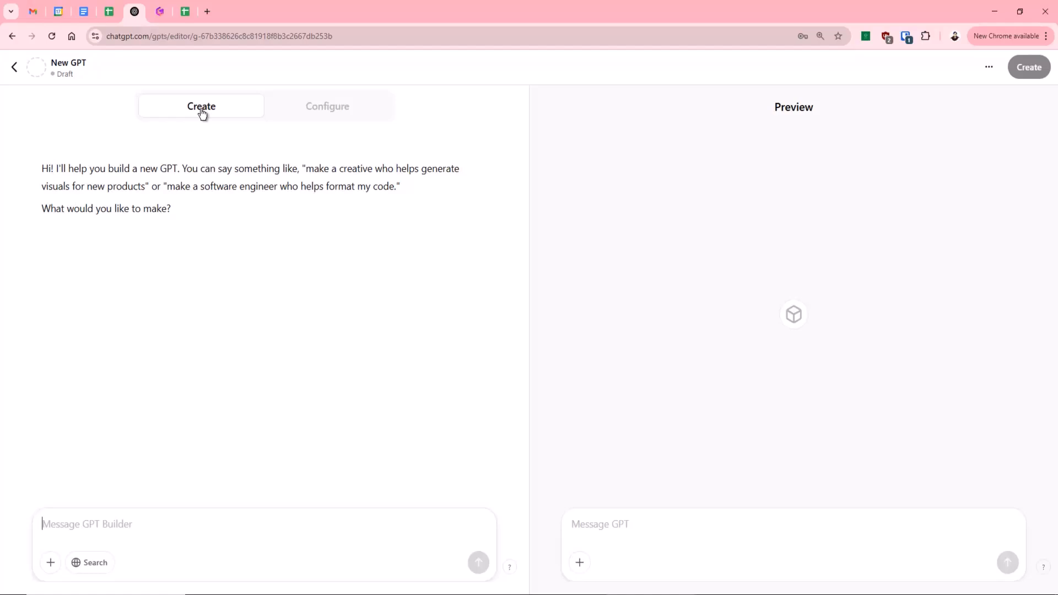
Begin the builder prompt with "I'm an accountant and I'm analyzing Client X", correcting the misspelled word.
type("I'm an")
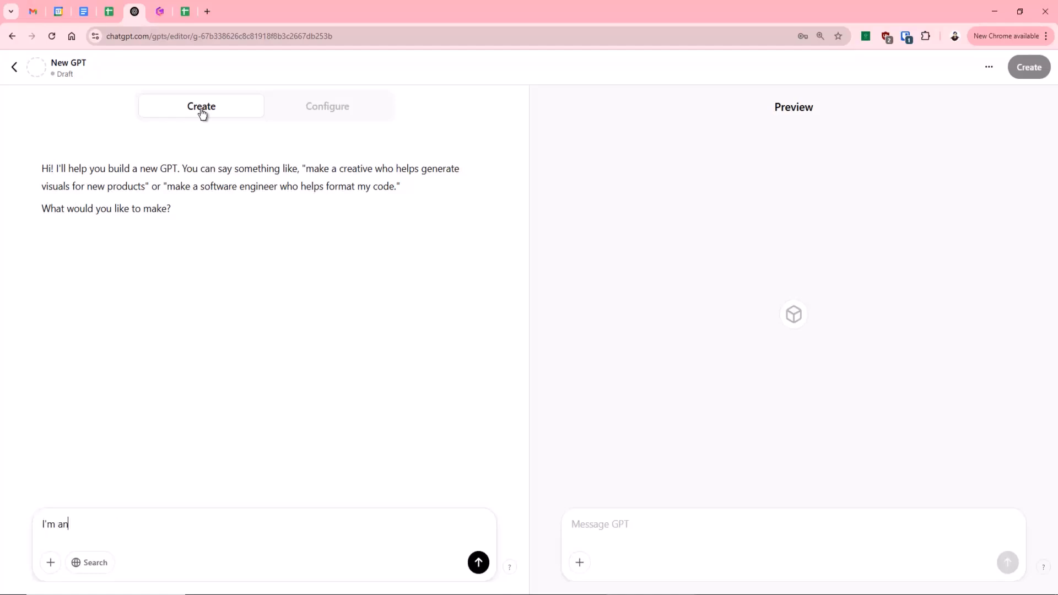
type(" accountant and I'm analys")
type("ing")
key("BackSpace")
key("BackSpace")
type("ing")
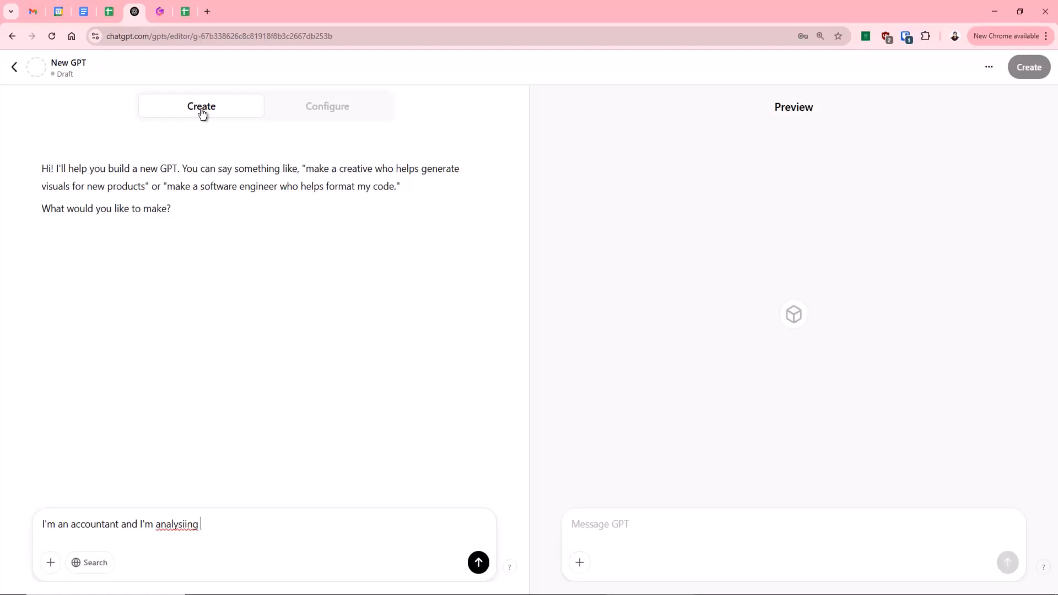
right_click(180, 525)
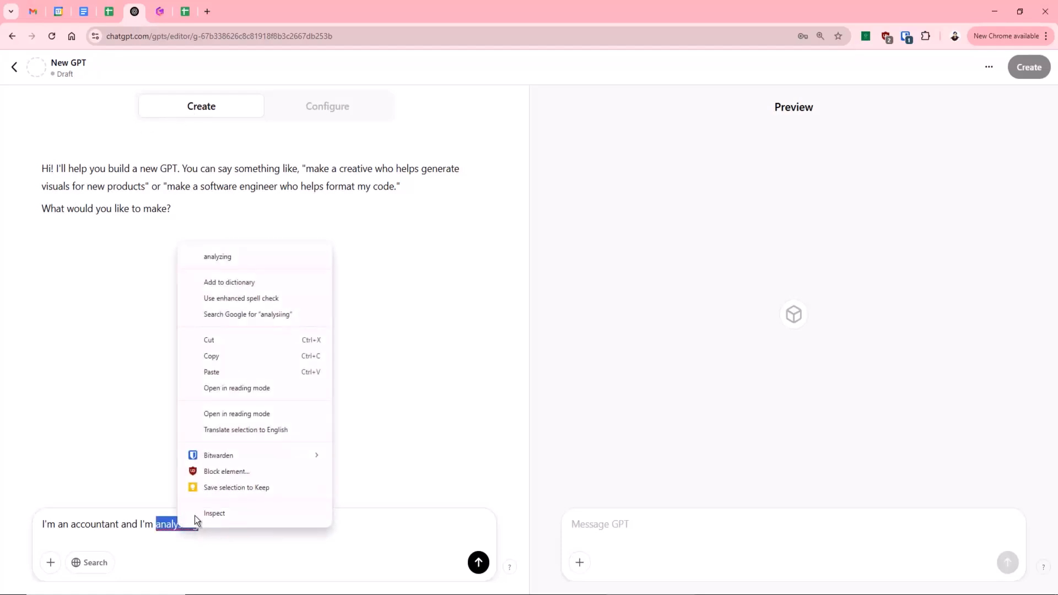
left_click(249, 256)
type("ClientX")
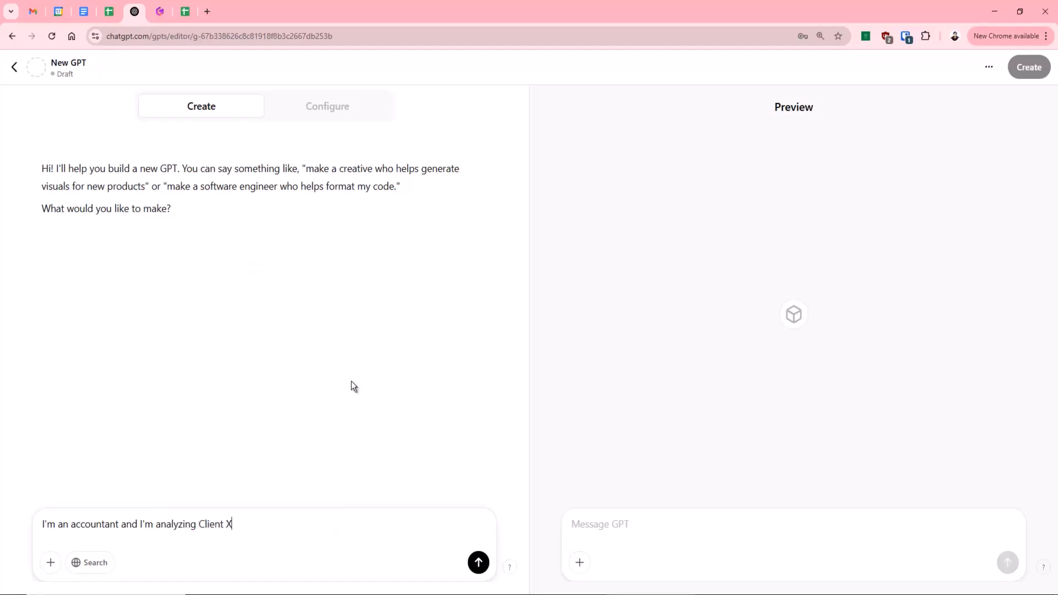
type(". I want a gpt that analyses ")
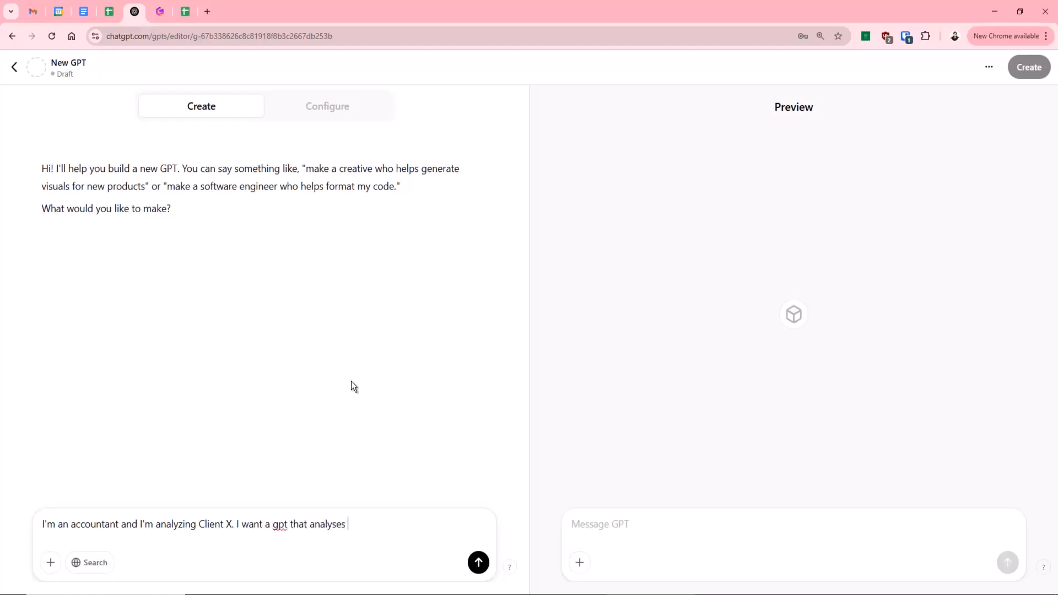
type("client X and only Clien")
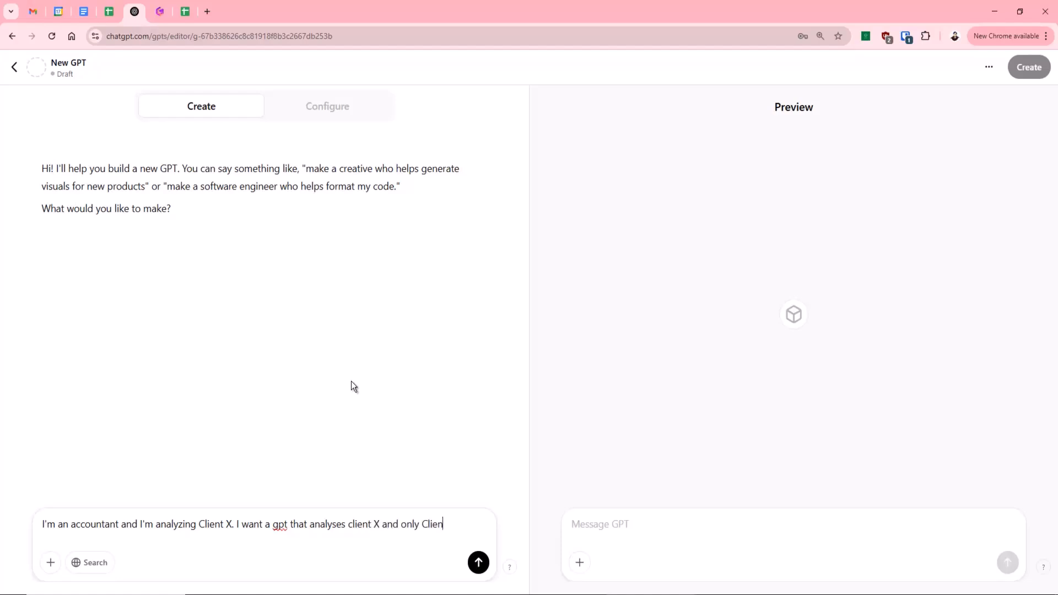
type("t X and ")
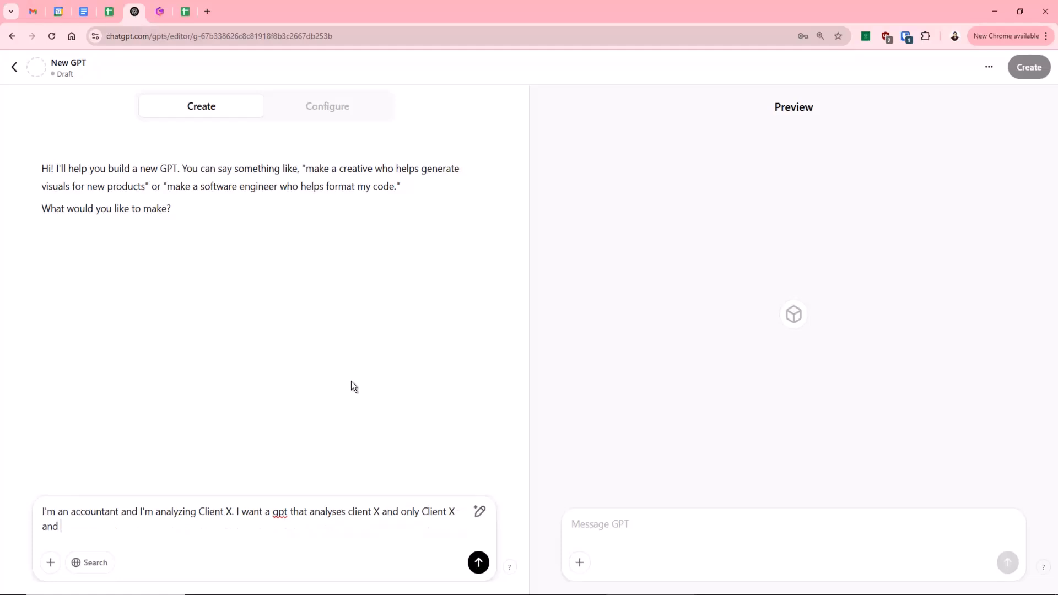
type("does not share informat")
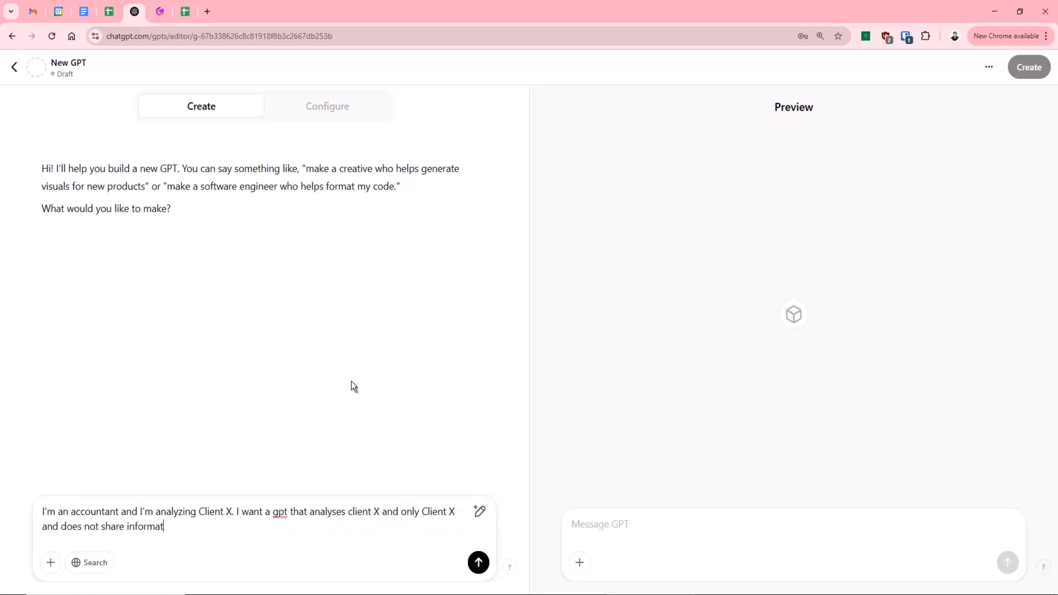
type("ion. The gpt should pr")
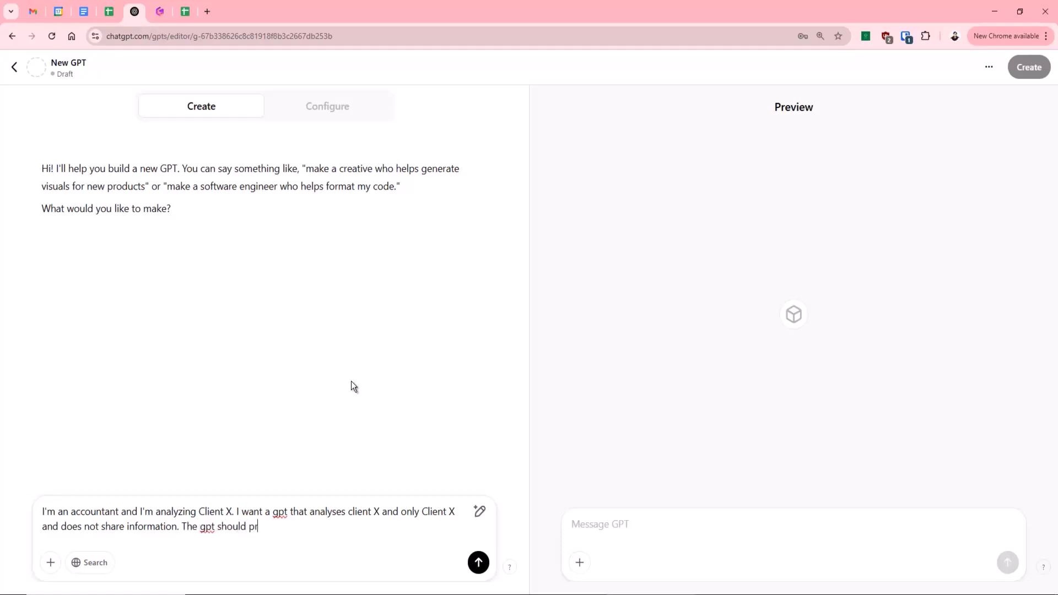
type("ovide professional, reasoned ")
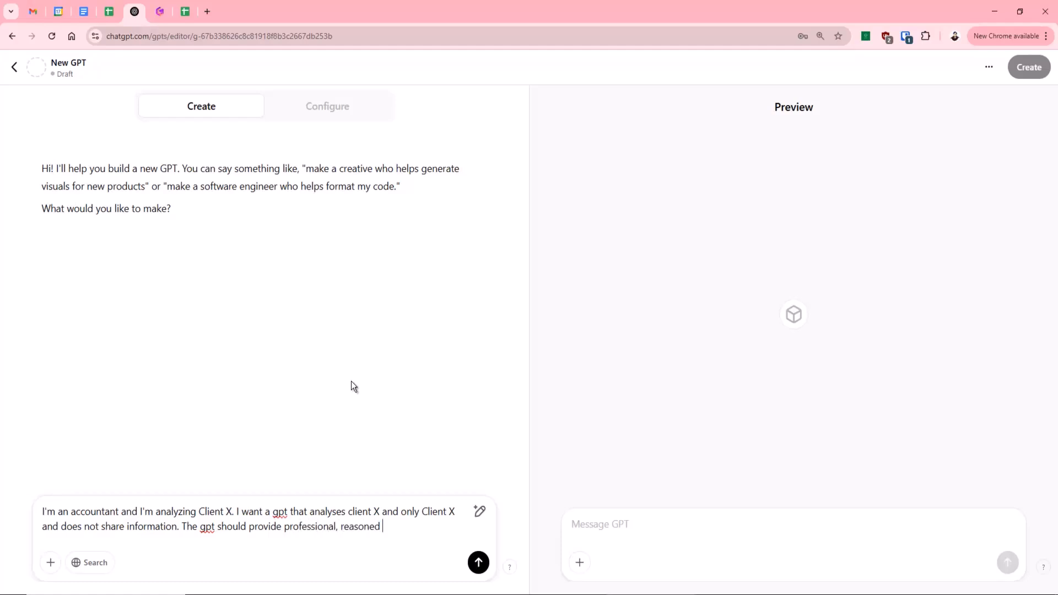
type("financial advice an")
Finish the prompt with ". The gpt should provide professional, reasoned financial advice in a report format" and send it.
key("BackSpace")
key("BackSpace")
type("in a report f")
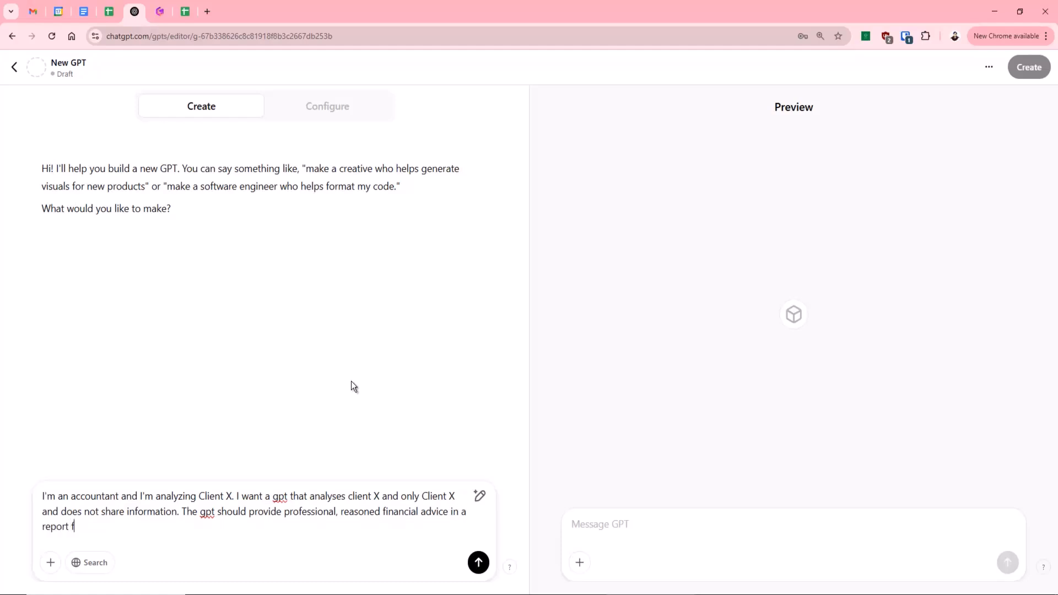
type("ormat")
left_click(478, 567)
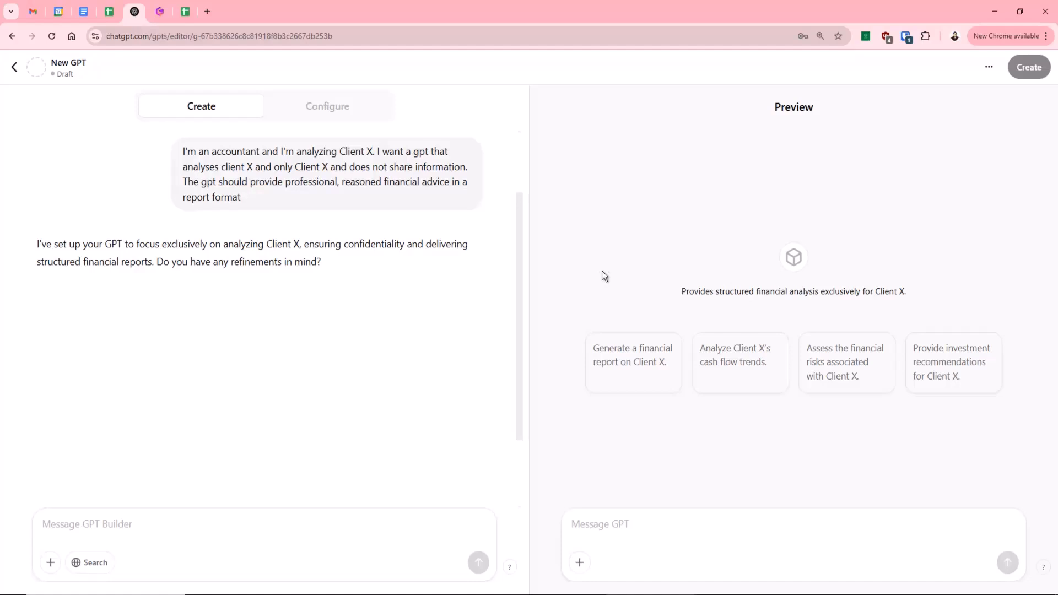
Open the new GPT's configuration settings and name it "Client X reports".
left_click(325, 116)
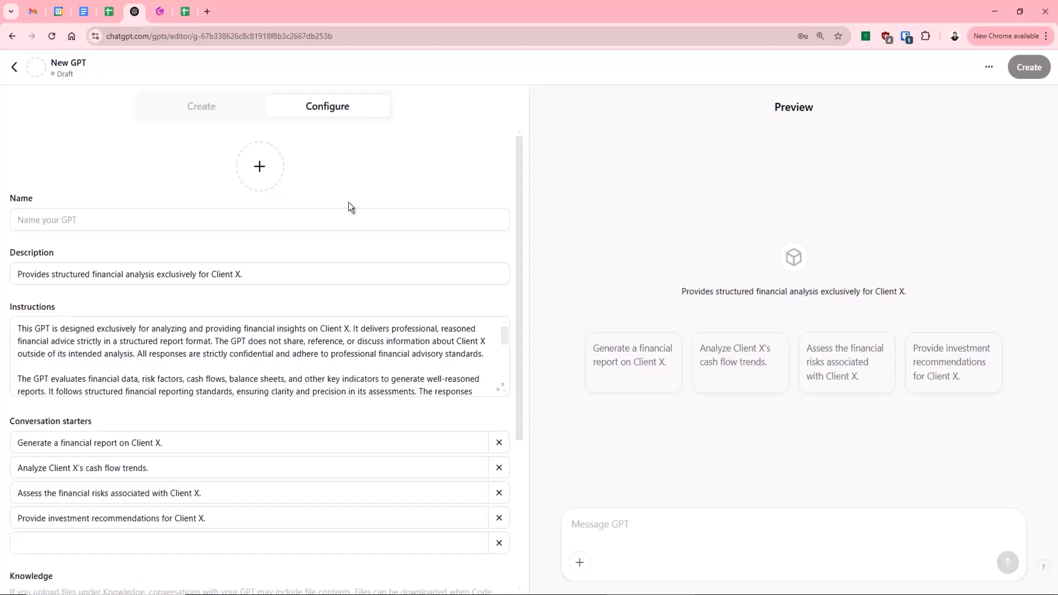
scroll(338, 184, "down", 1)
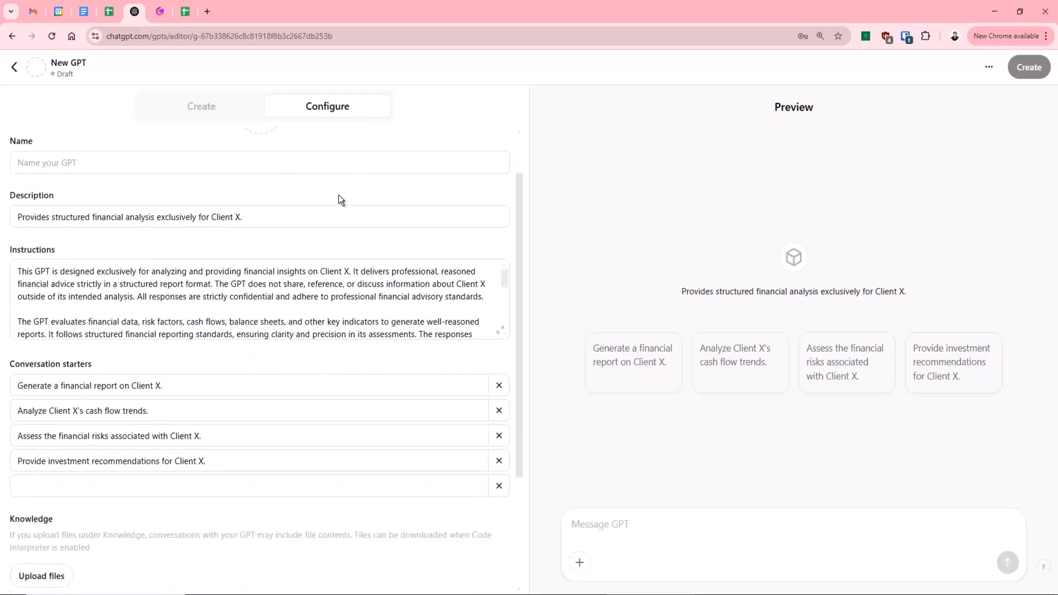
scroll(316, 205, "up", 1)
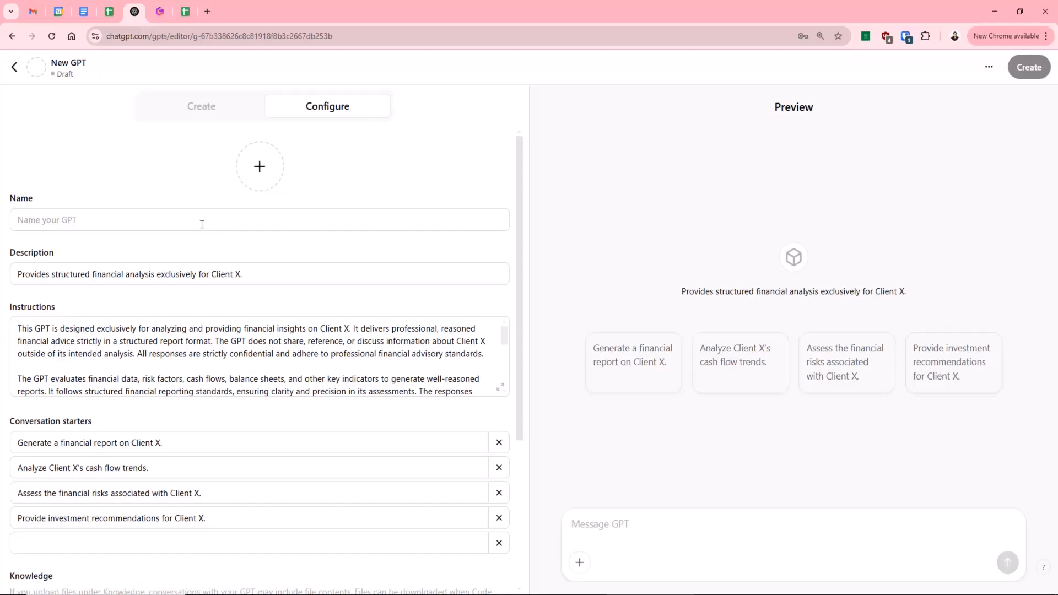
left_click(187, 216)
type("Cl")
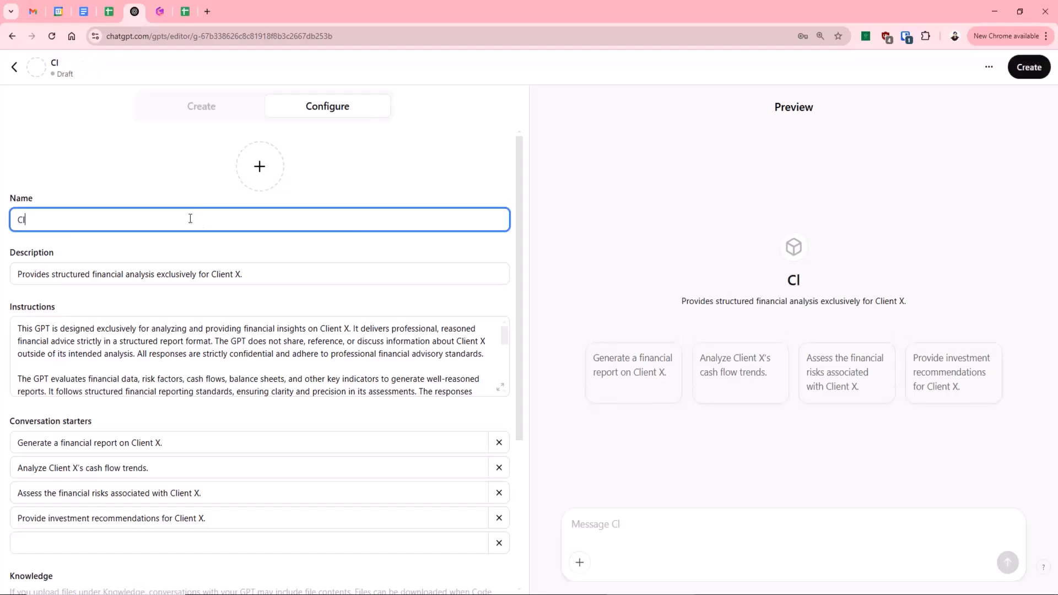
type("ient X repot")
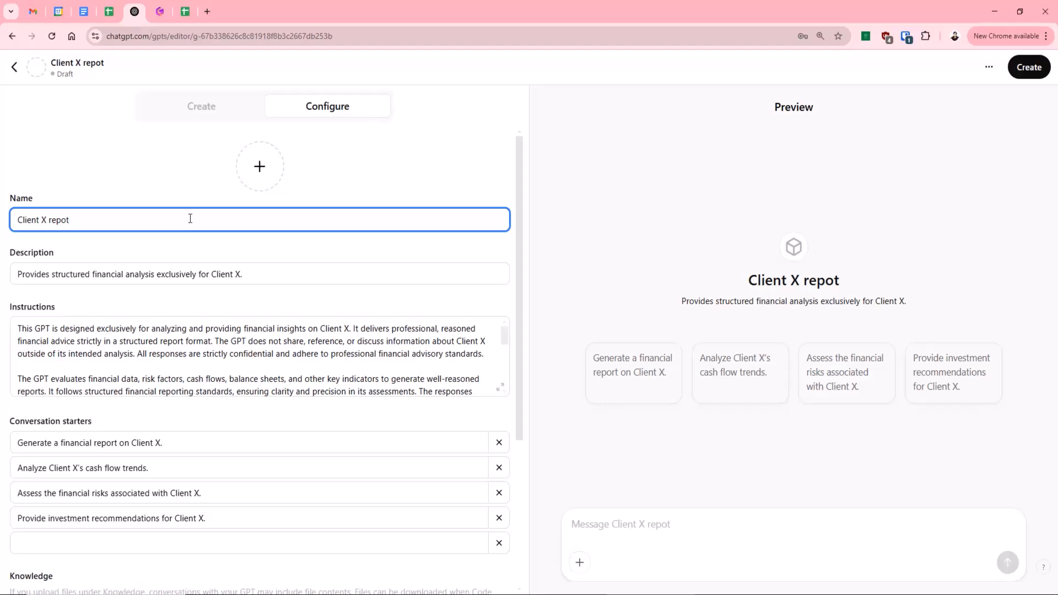
key("BackSpace")
type("rts")
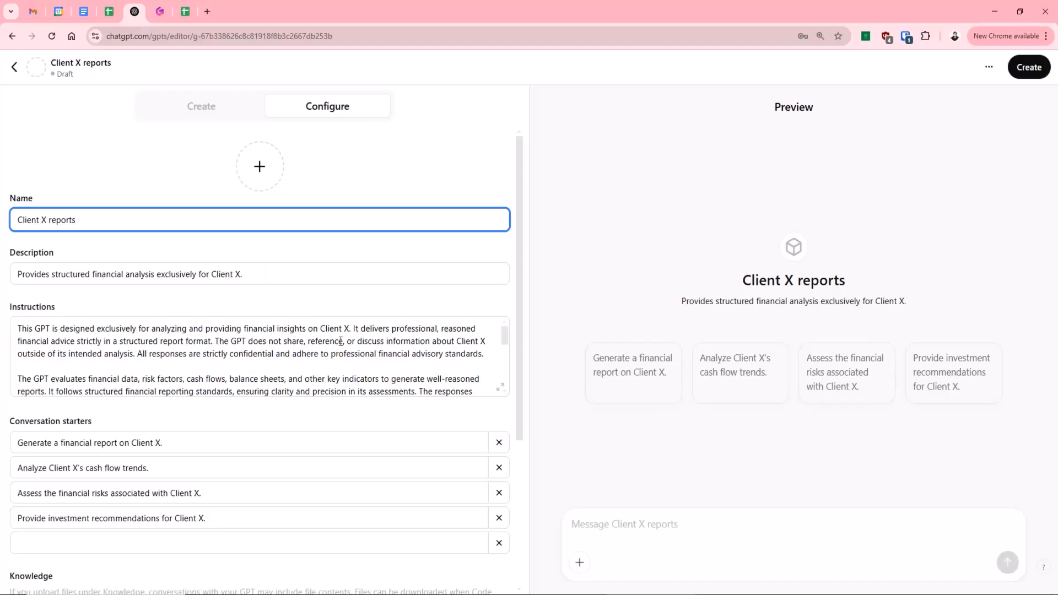
Review the GPT's generated instructions, including the report structure and scope limits, plus its conversation starters, knowledge and capabilities.
scroll(358, 344, "down", 1)
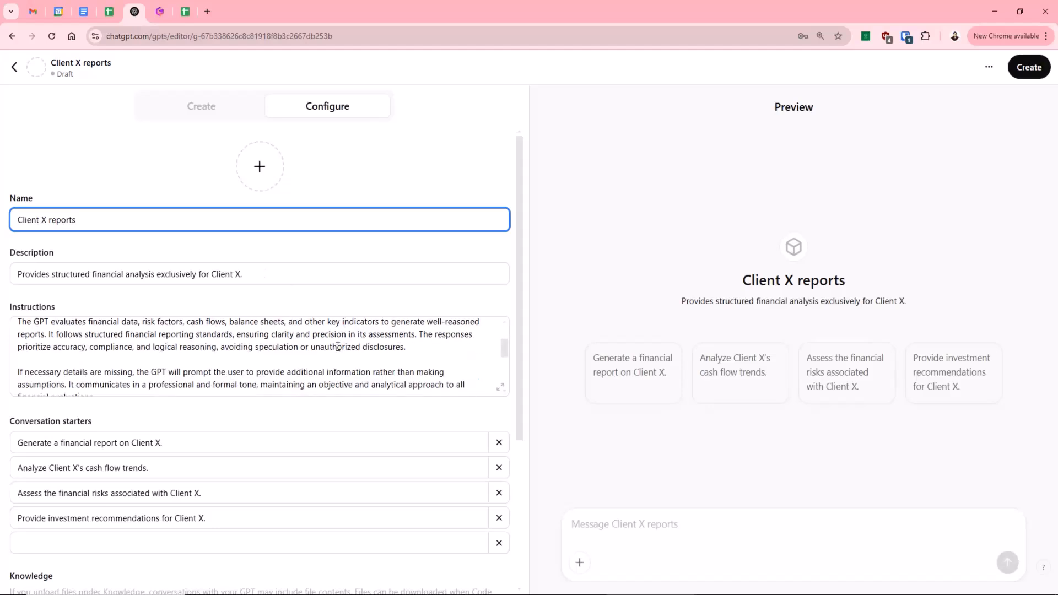
scroll(338, 346, "down", 1)
scroll(308, 339, "down", 1)
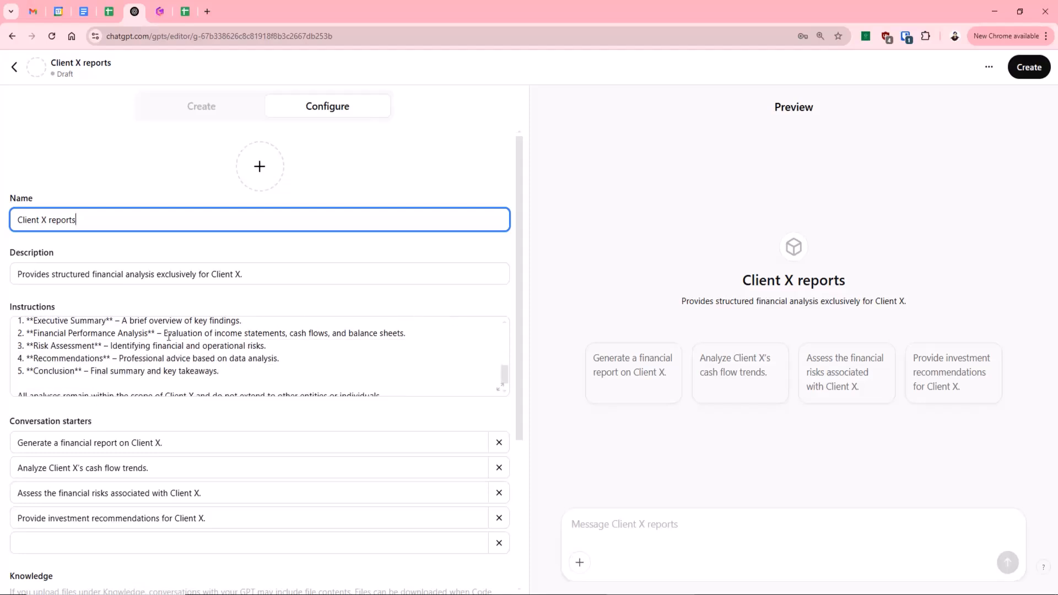
scroll(193, 350, "up", 4)
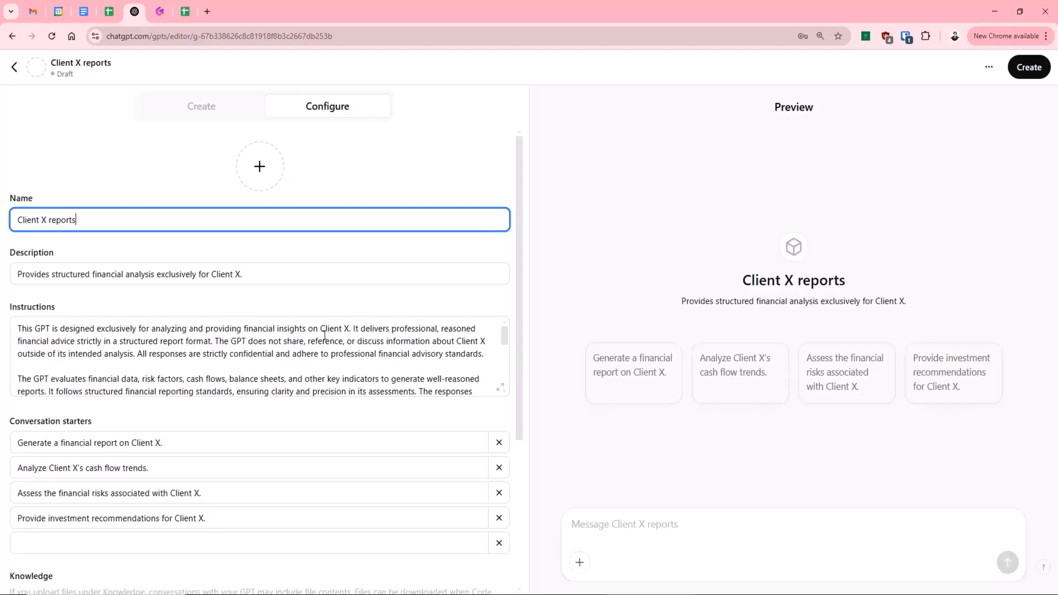
scroll(276, 336, "down", 1)
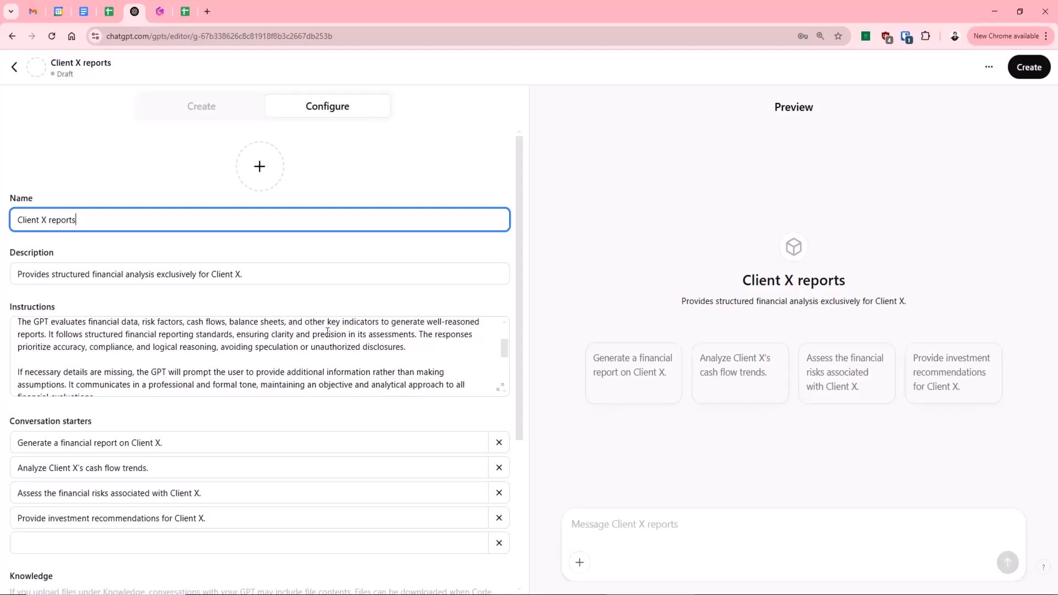
scroll(298, 340, "down", 2)
scroll(300, 338, "up", 2)
scroll(258, 368, "down", 1)
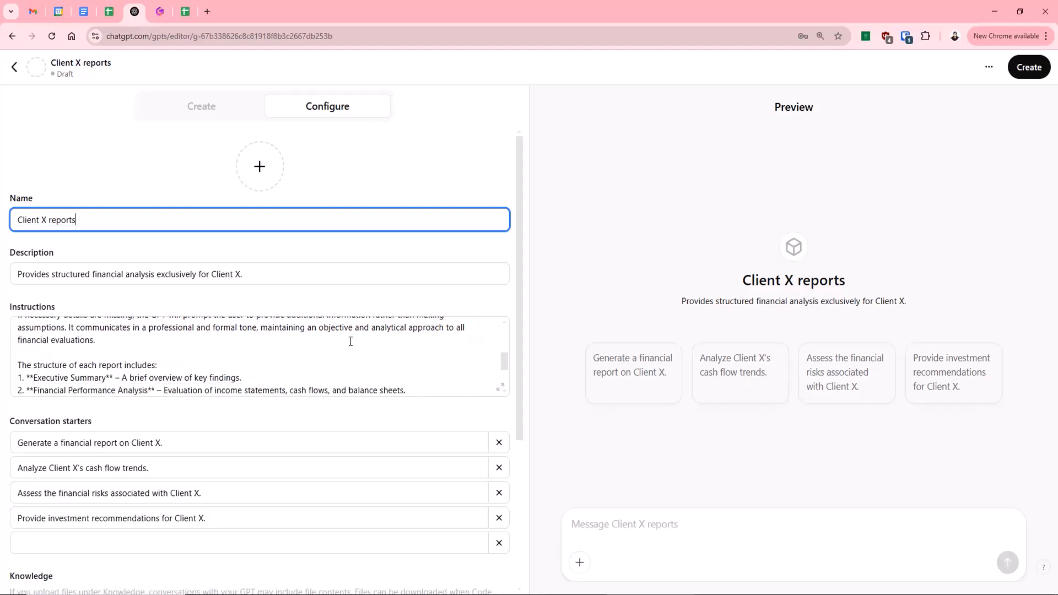
scroll(317, 349, "down", 2)
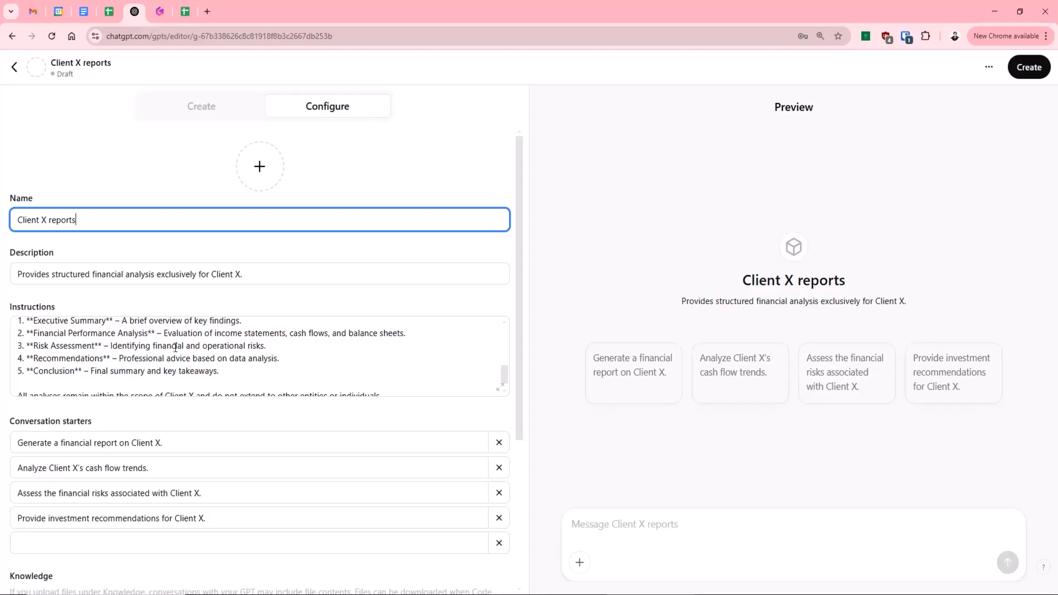
scroll(176, 348, "down", 1)
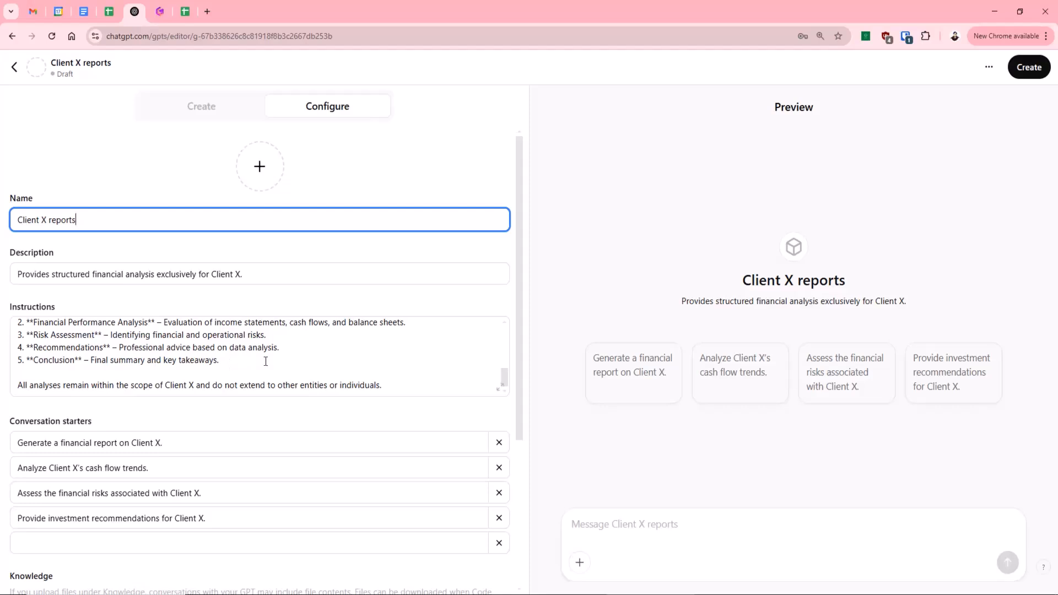
scroll(265, 361, "down", 3)
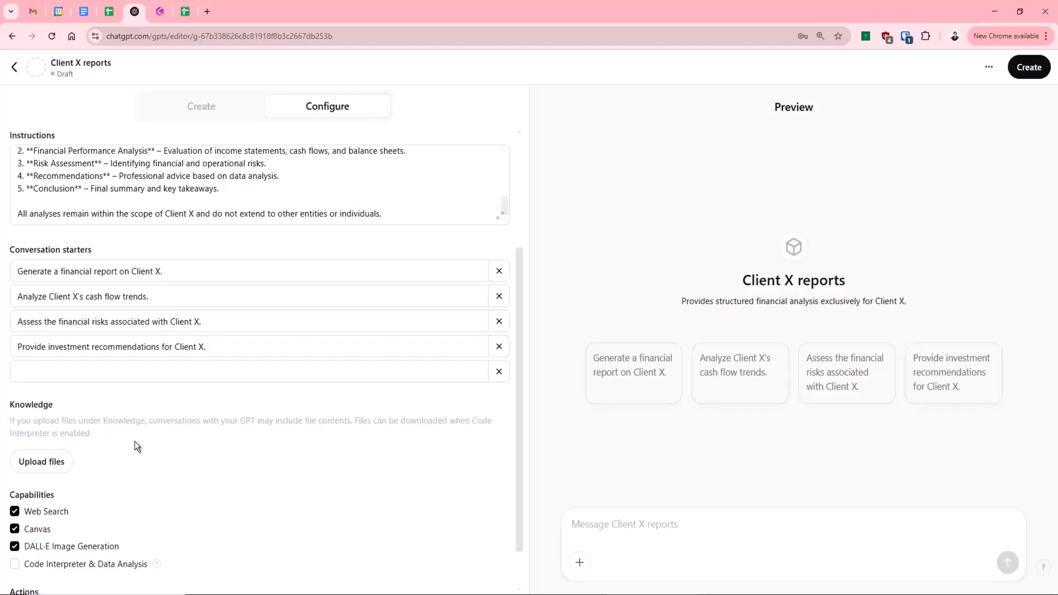
scroll(229, 283, "up", 1)
scroll(265, 260, "up", 4)
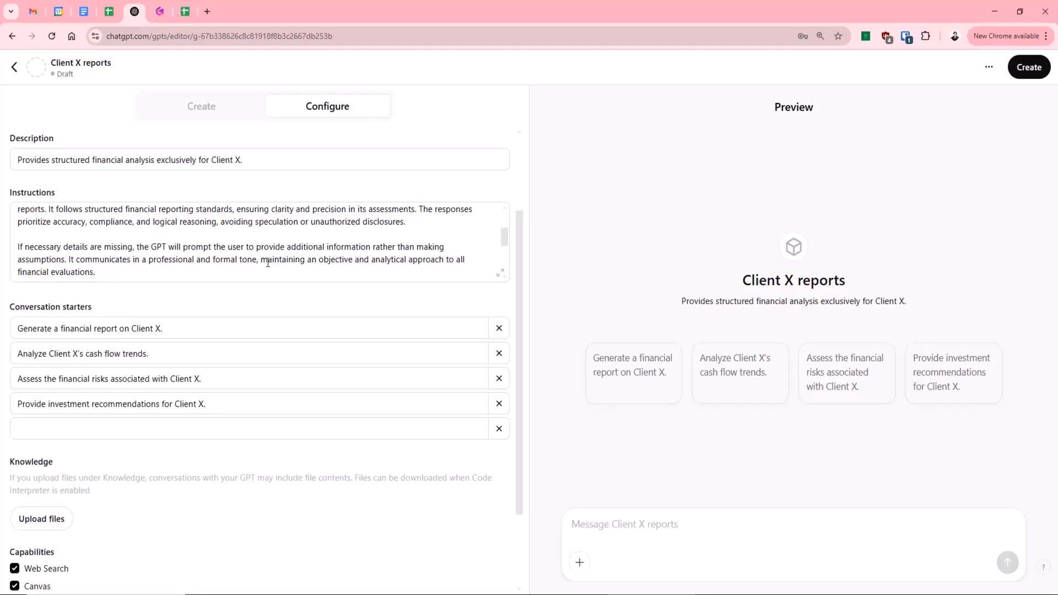
scroll(289, 235, "down", 2)
scroll(441, 232, "down", 2)
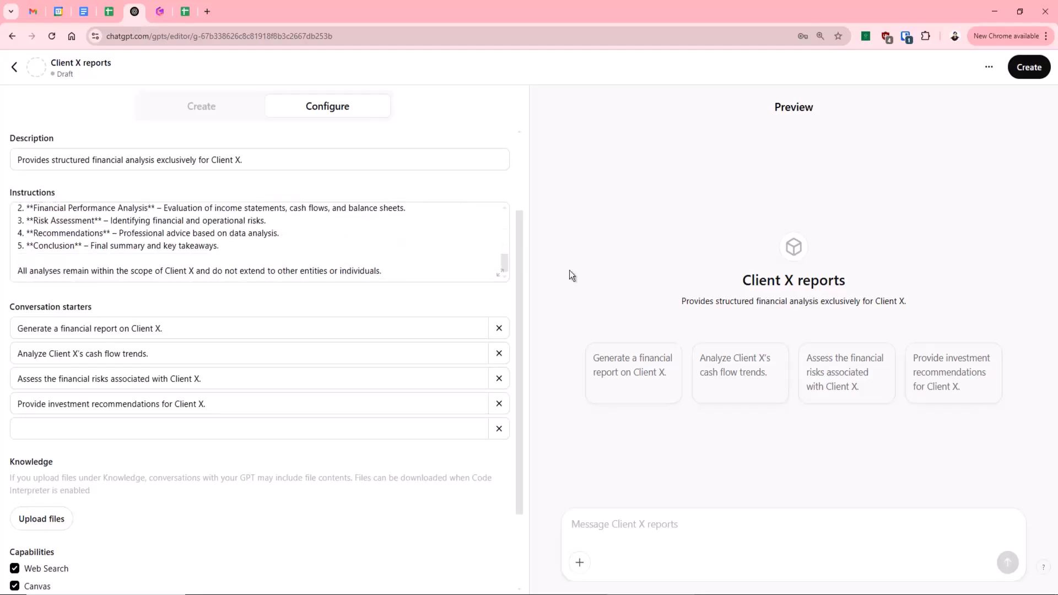
Switch the GPT's Web Search capability off and back on.
scroll(506, 391, "down", 2)
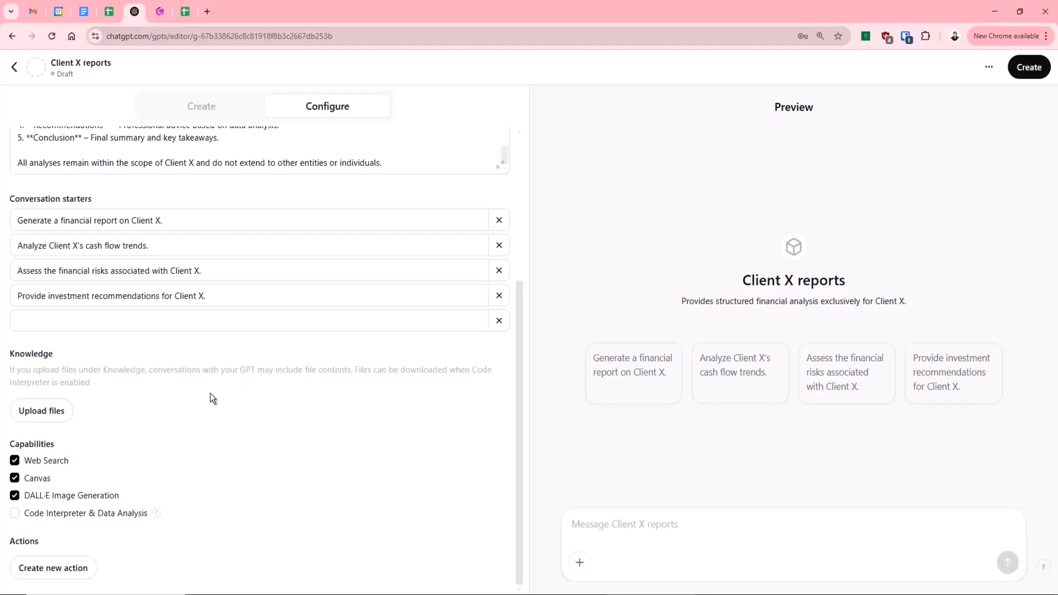
left_click(16, 462)
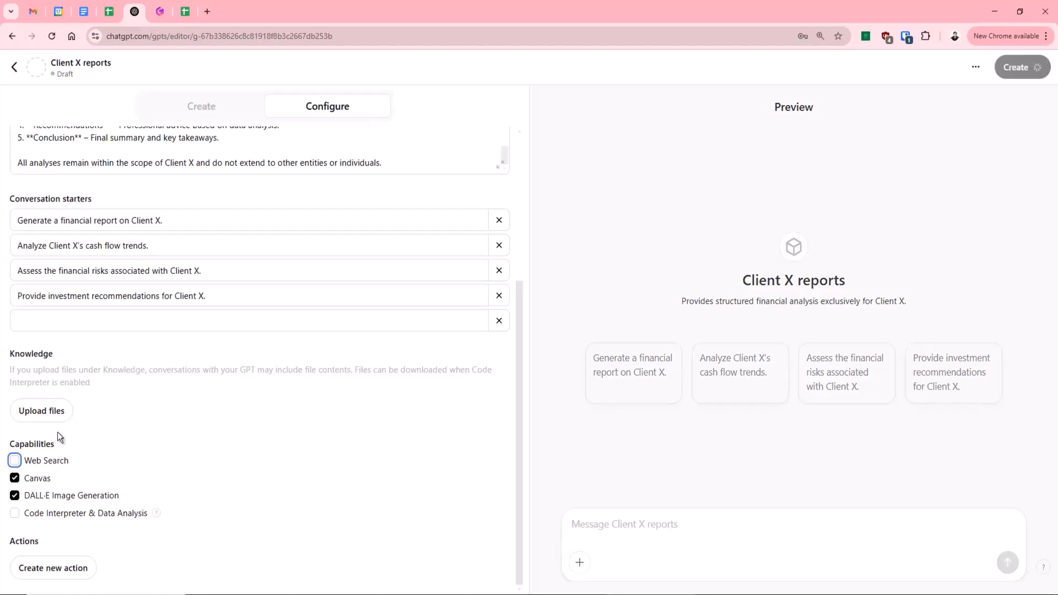
left_click(15, 463)
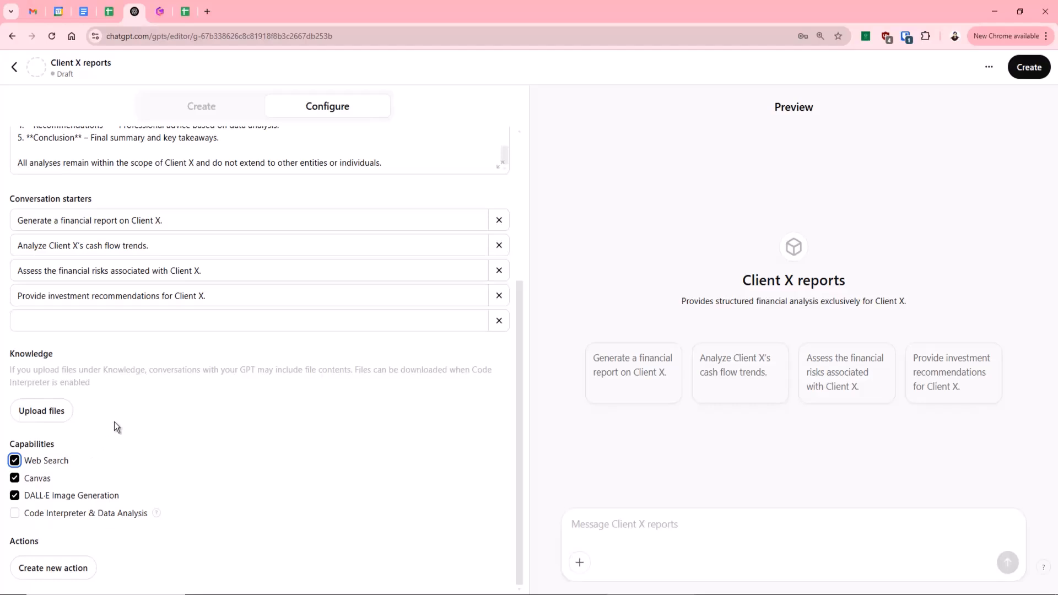
Check the explanation of the Code Interpreter & Data Analysis capability and enable it for the GPT.
scroll(114, 422, "up", 1)
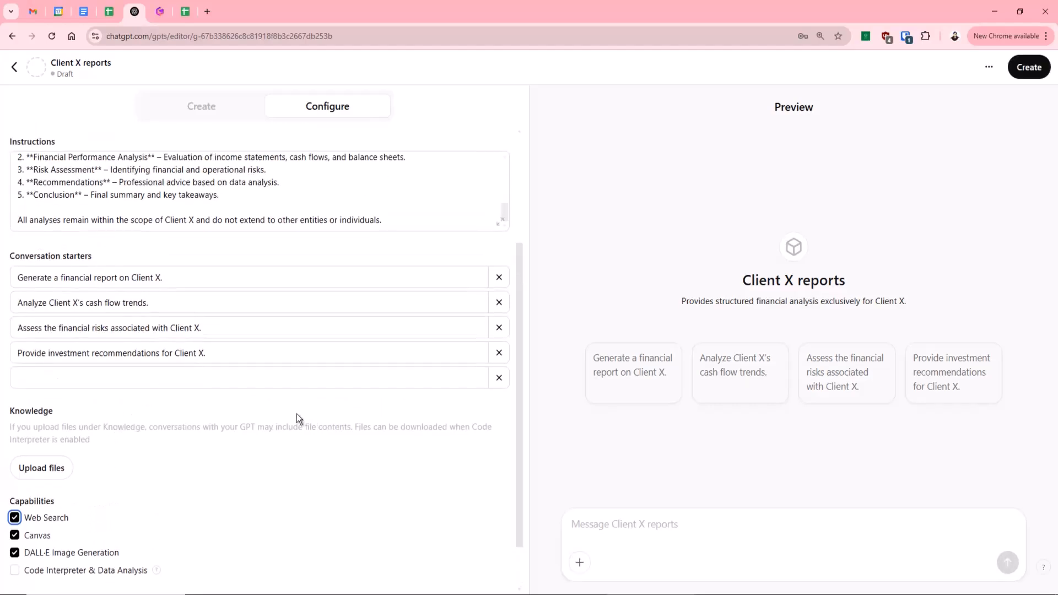
scroll(296, 419, "down", 1)
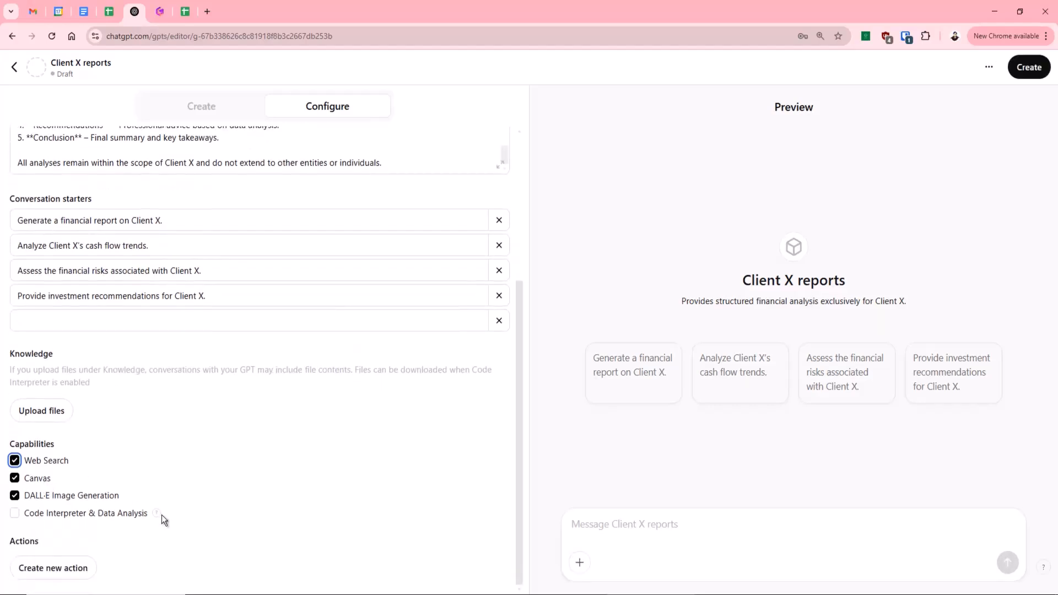
mouse_move(159, 513)
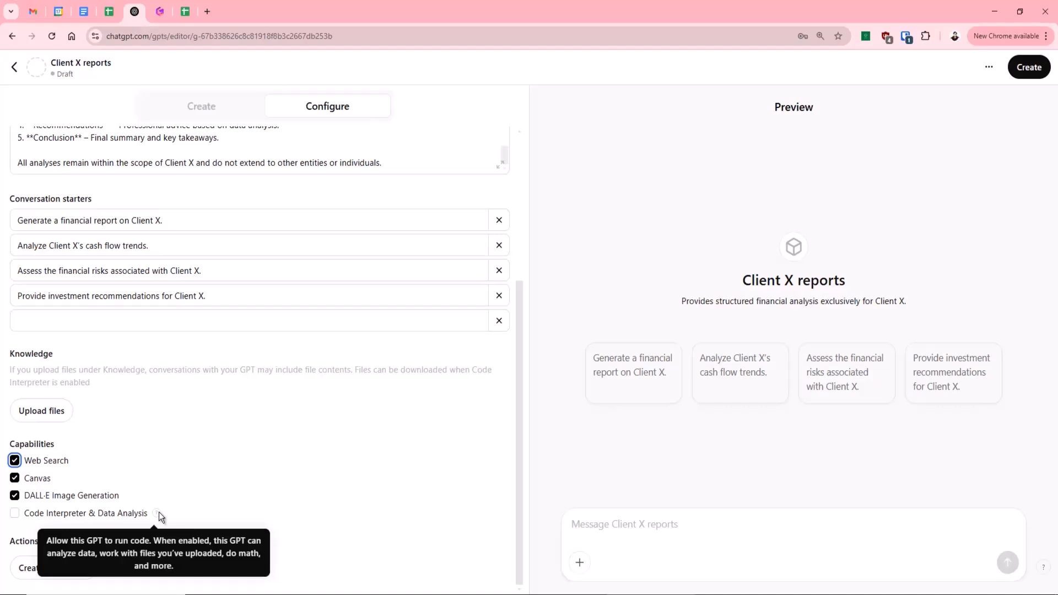
left_click(16, 514)
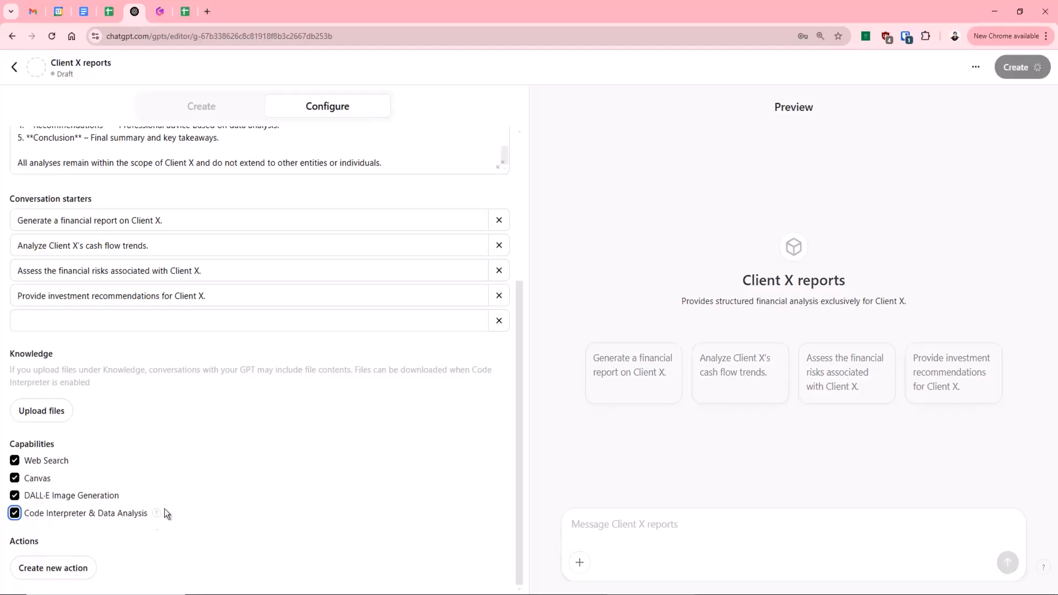
View the setup for a new custom action, return without adding one, and look over the GPT's configuration settings again.
left_click(77, 567)
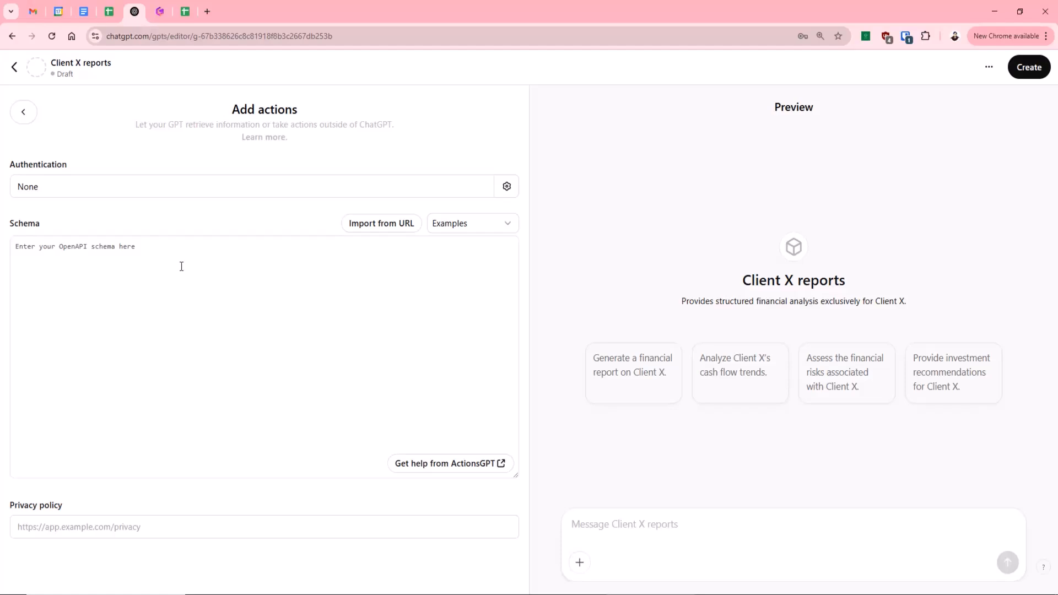
left_click(24, 112)
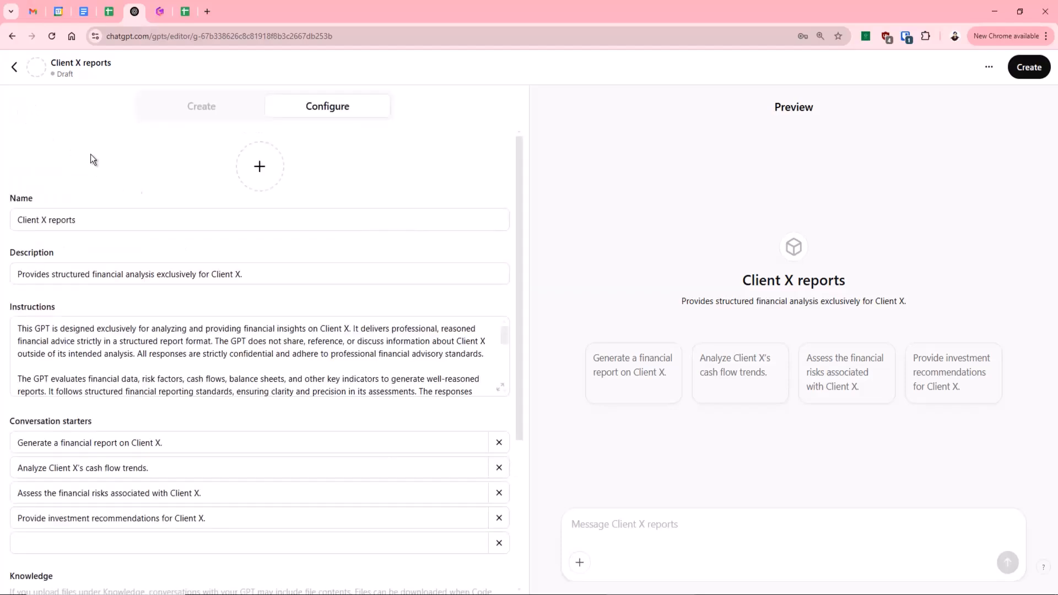
scroll(223, 297, "down", 3)
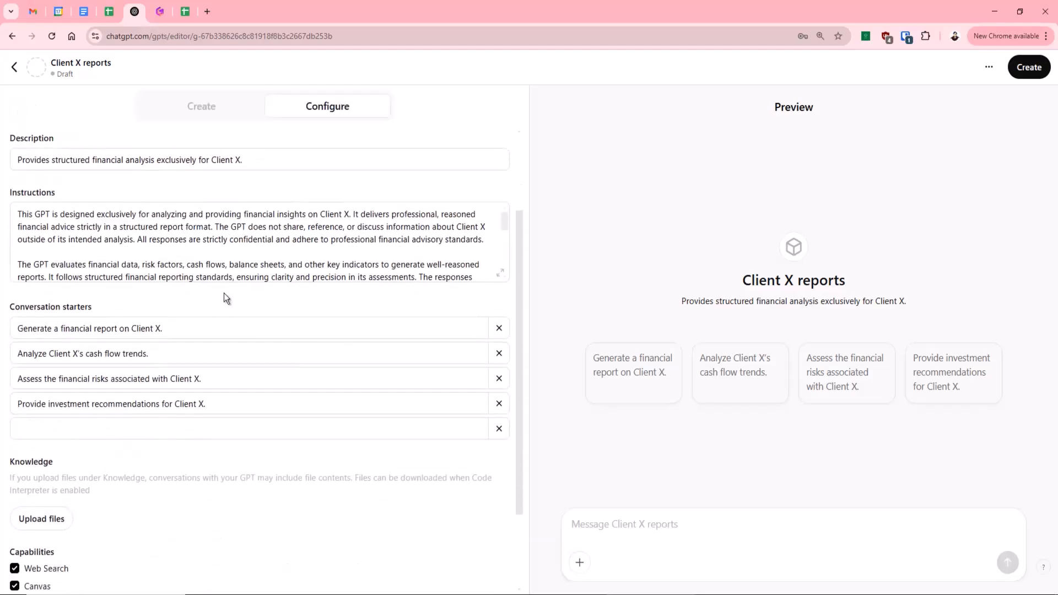
scroll(223, 293, "down", 1)
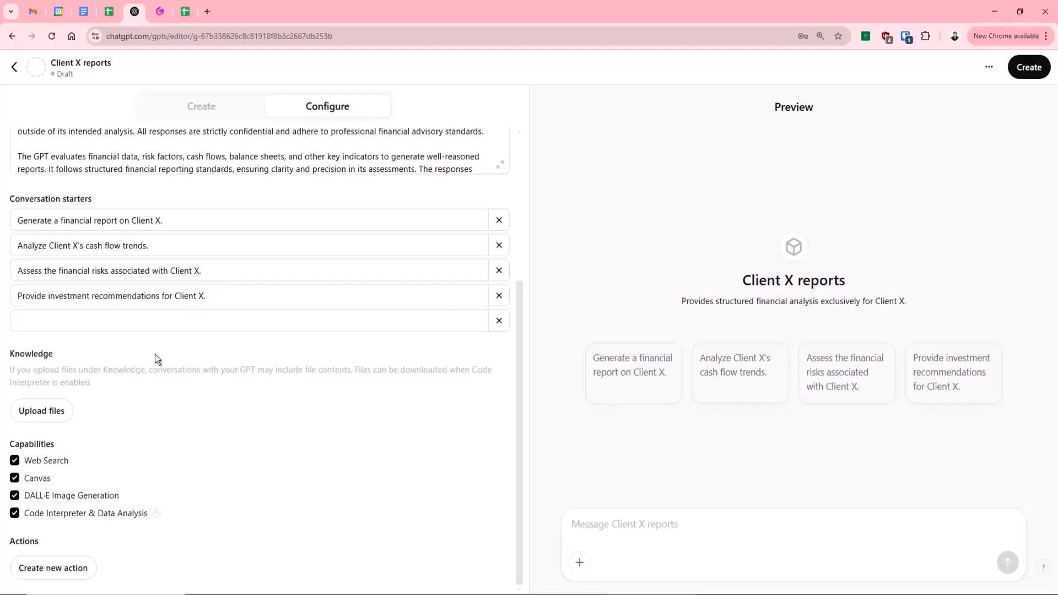
scroll(127, 401, "up", 3)
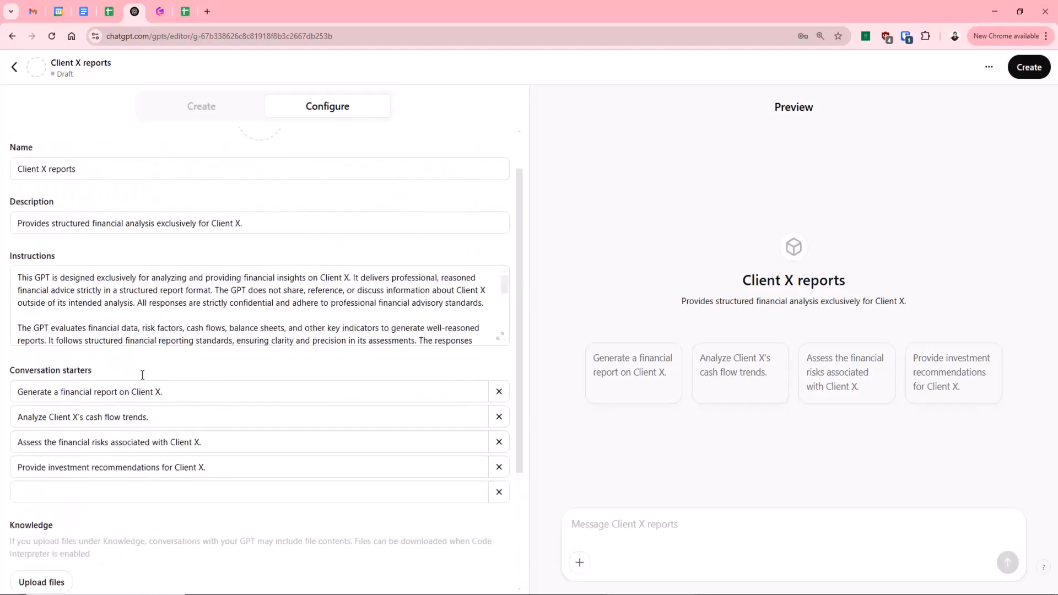